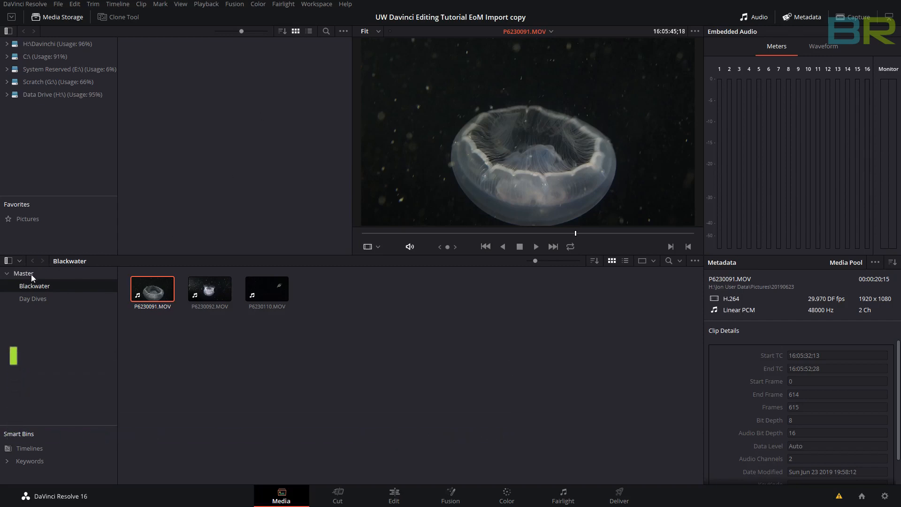
Look into the Day Dives bin, switch to the Cut page, and open the Blackwater bin in the media pool
{"action": "left_click", "coordinate": [41, 298]}
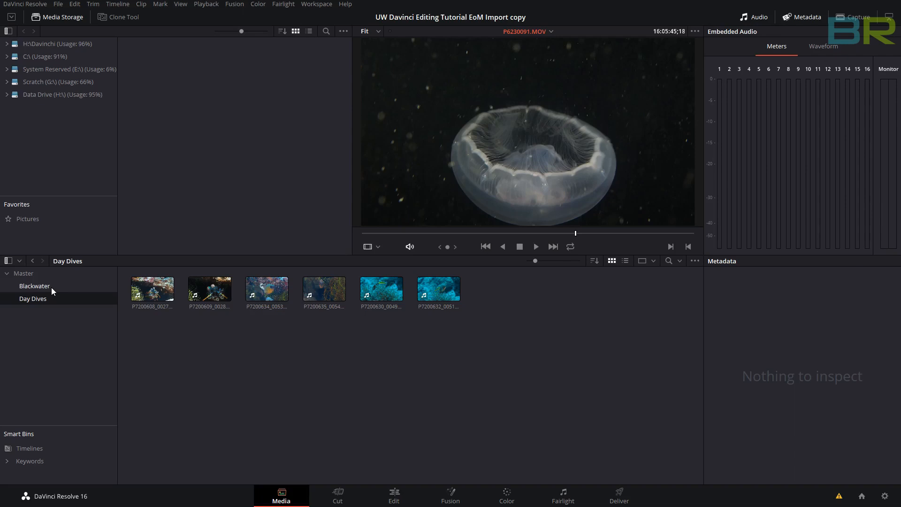
{"action": "left_click", "coordinate": [346, 497]}
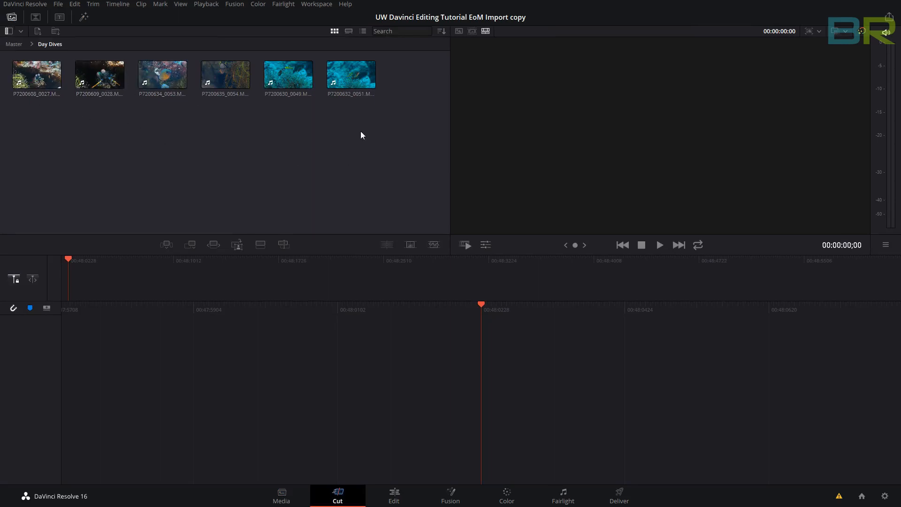
{"action": "left_click", "coordinate": [12, 18]}
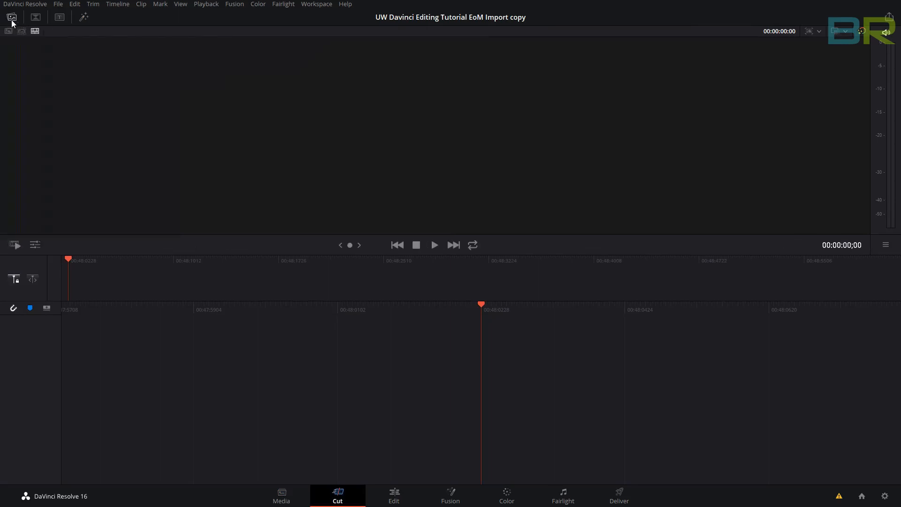
{"action": "left_click", "coordinate": [12, 18]}
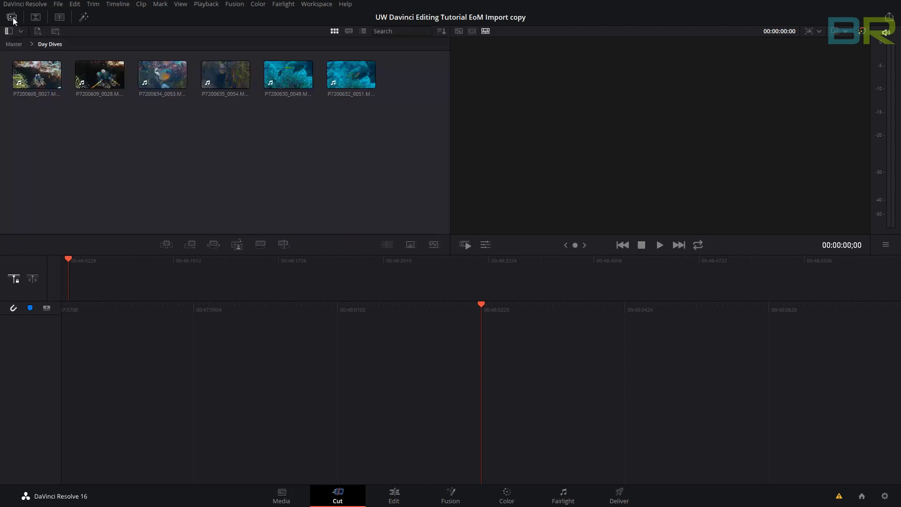
{"action": "left_click", "coordinate": [19, 47]}
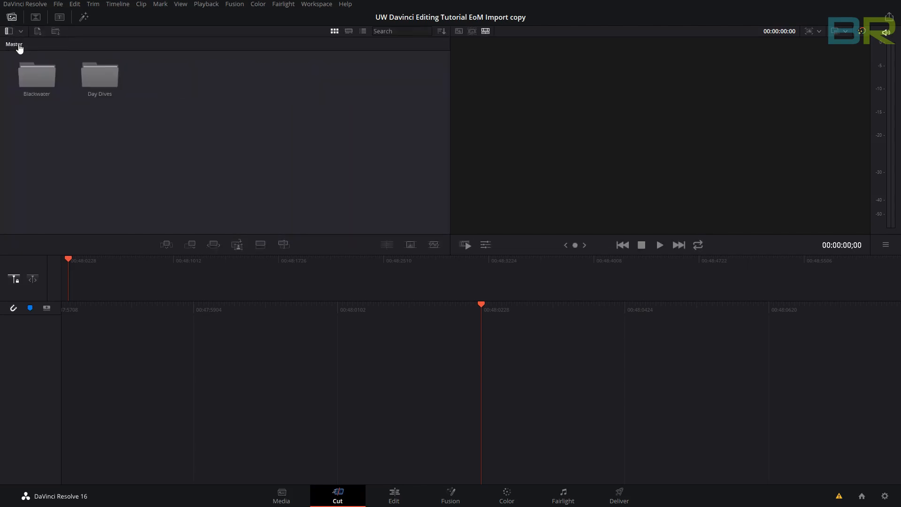
{"action": "double_click", "coordinate": [42, 69]}
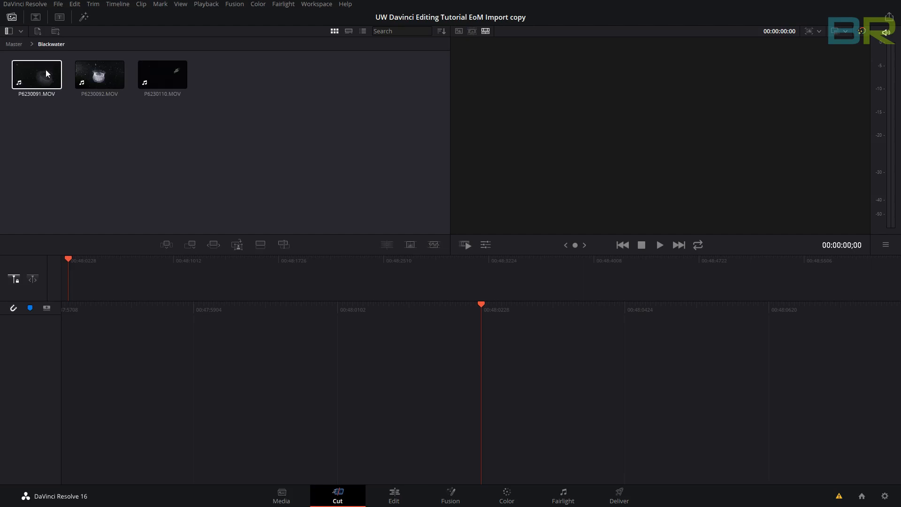
Preview P6230092.MOV, view the Blackwater clips as one source tape, and scrub through its first jellyfish clip
{"action": "left_click", "coordinate": [103, 72]}
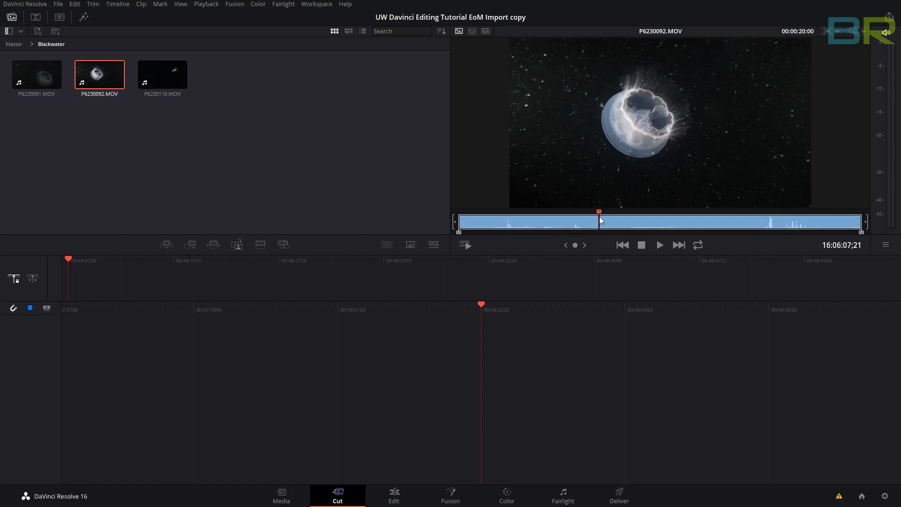
{"action": "left_click_drag", "start_coordinate": [599, 221], "coordinate": [697, 221]}
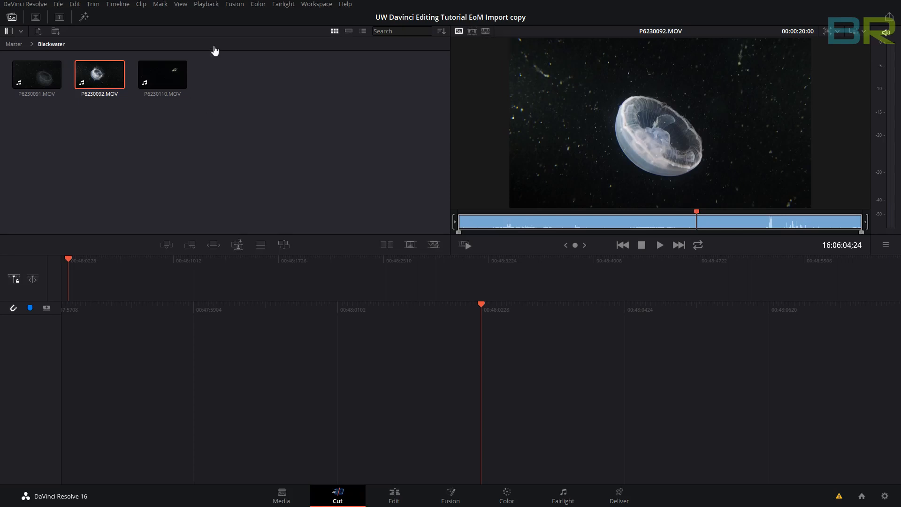
{"action": "left_click", "coordinate": [473, 32]}
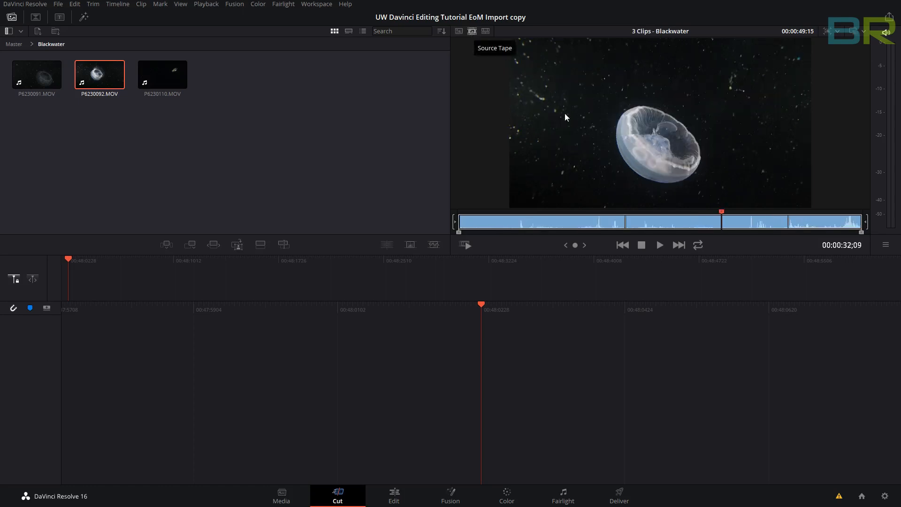
{"action": "left_click", "coordinate": [491, 218]}
{"action": "left_click_drag", "start_coordinate": [493, 217], "coordinate": [548, 233]}
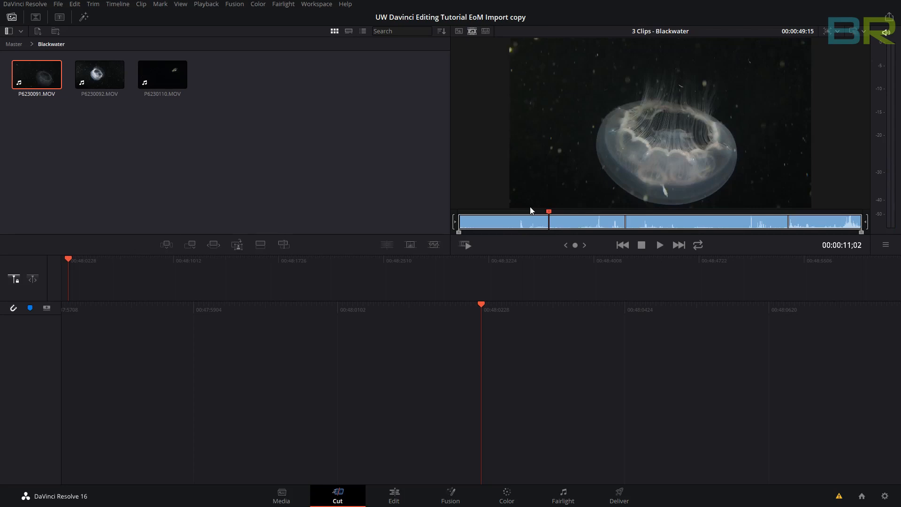
{"action": "left_click_drag", "start_coordinate": [551, 213], "coordinate": [514, 229]}
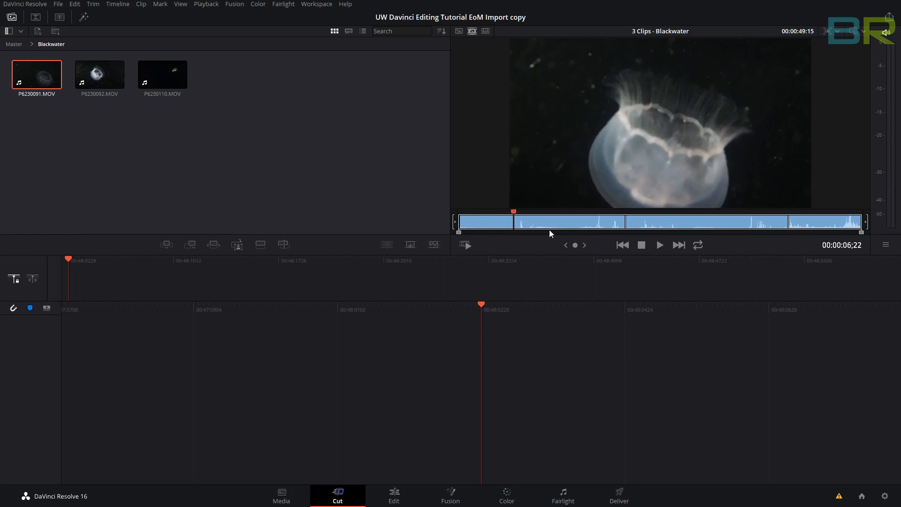
{"action": "left_click_drag", "start_coordinate": [515, 217], "coordinate": [514, 214]}
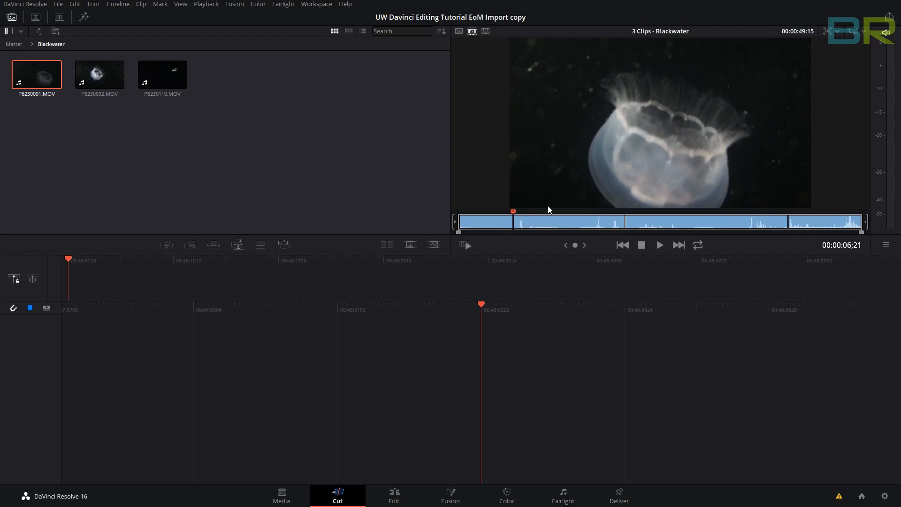
Play the source tape up to about 9 seconds, pause, and examine the jellyfish's movement frame by frame backward and forward
{"action": "key", "text": "space"}
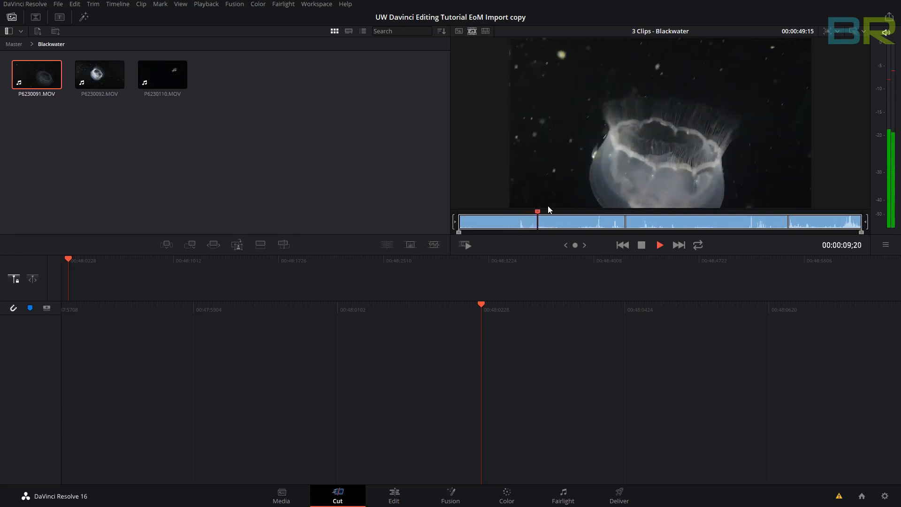
{"action": "key", "text": "space"}
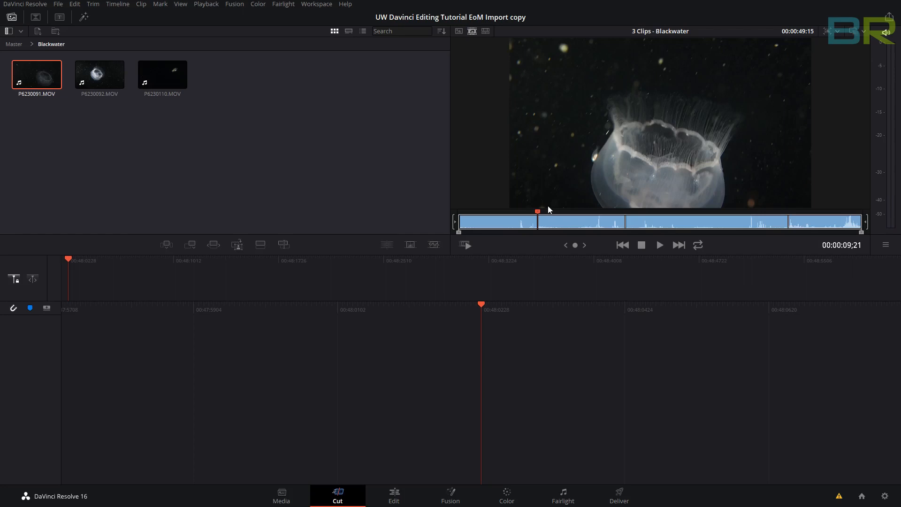
{"action": "key", "text": "Left"}
{"action": "key", "text": "Left"}
{"action": "key", "text": "Left"}
{"action": "key", "text": "Left"}
{"action": "key", "text": "Left"}
{"action": "key", "text": "Left"}
{"action": "key", "text": "Left"}
{"action": "key", "text": "Left"}
{"action": "key", "text": "Left"}
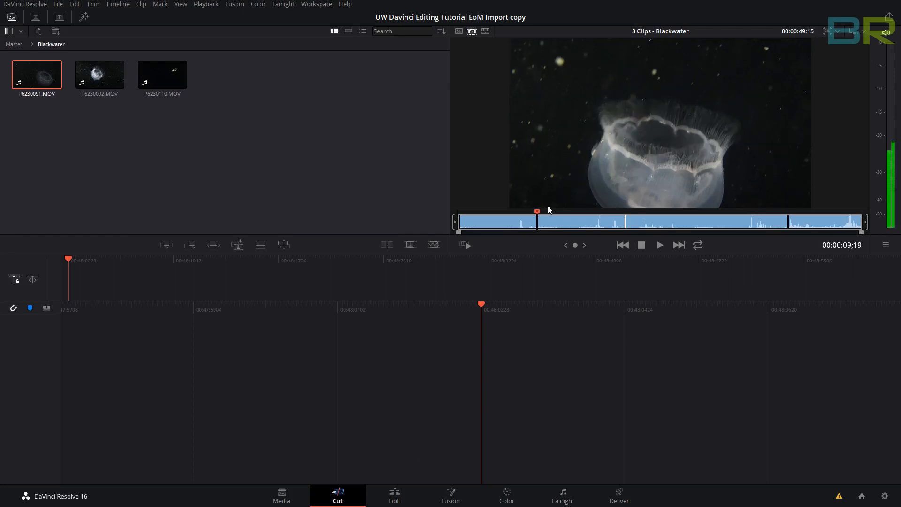
{"action": "key", "text": "Left"}
{"action": "key", "text": "Left"}
{"action": "key", "text": "Left"}
{"action": "key", "text": "Left"}
{"action": "key", "text": "Left"}
{"action": "key", "text": "Left"}
{"action": "key", "text": "Left"}
{"action": "key", "text": "Left"}
{"action": "key", "text": "Left"}
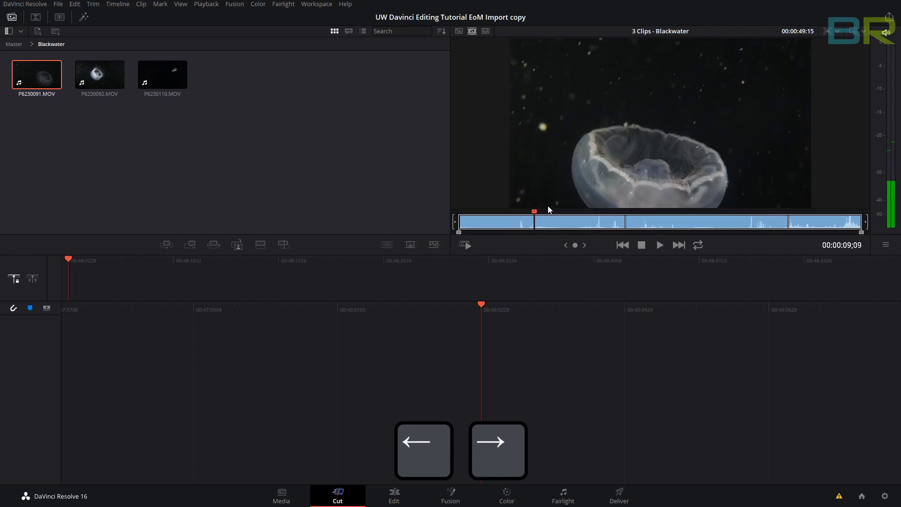
{"action": "key", "text": "Right"}
{"action": "key", "text": "Right"}
{"action": "key", "text": "Right"}
{"action": "key", "text": "Right"}
{"action": "key", "text": "Right"}
{"action": "key", "text": "Right"}
{"action": "key", "text": "Right"}
{"action": "key", "text": "Right"}
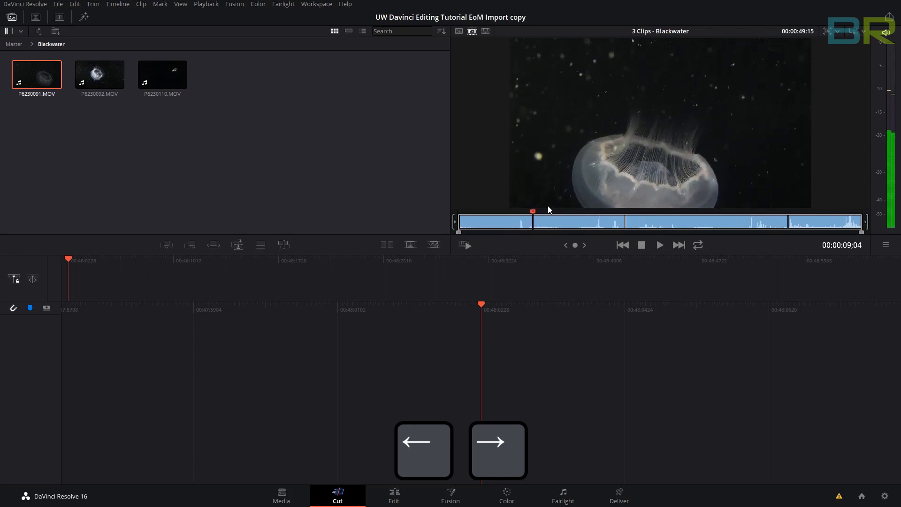
{"action": "key", "text": "Right"}
{"action": "key", "text": "Right"}
{"action": "key", "text": "Right"}
{"action": "key", "text": "Right"}
{"action": "key", "text": "Right"}
{"action": "key", "text": "Right"}
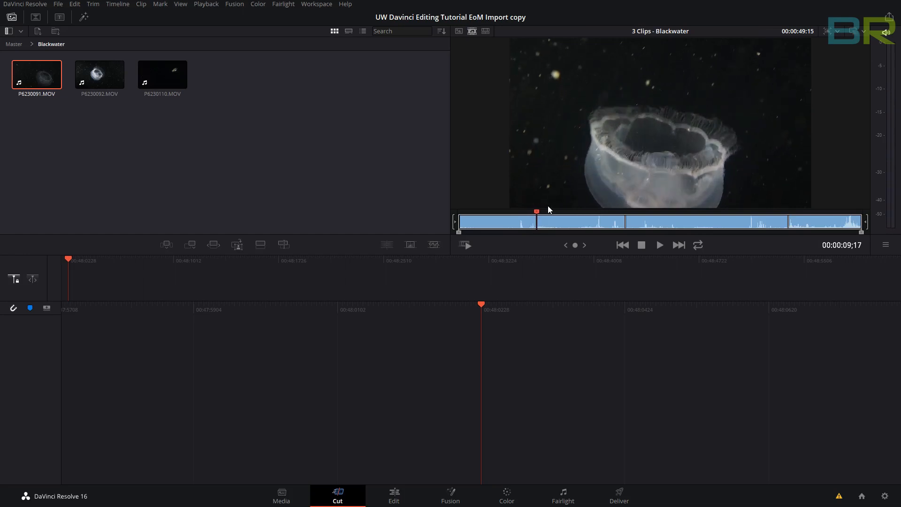
Jump backward and forward through the source tape in one-second increments around the 9-second point
{"action": "key", "text": "shift+Left"}
{"action": "key", "text": "shift+Left"}
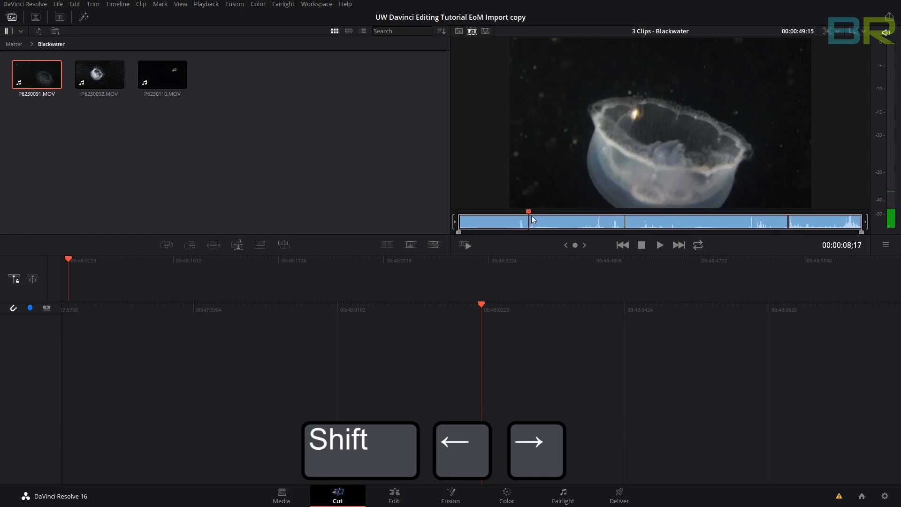
{"action": "key", "text": "shift+Right"}
{"action": "key", "text": "shift+Right"}
{"action": "key", "text": "shift+Right"}
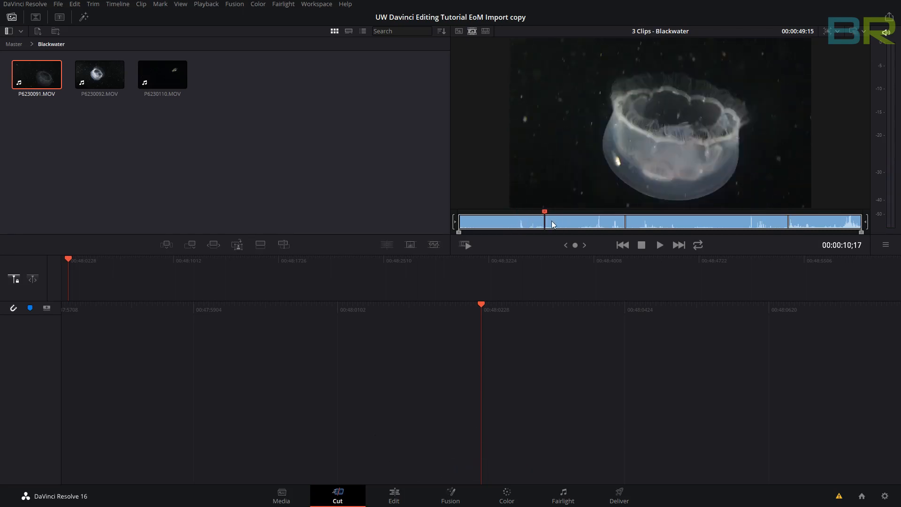
Replay the first jellyfish clip to find a good starting frame and set the in point at 00:00:09;00
{"action": "left_click_drag", "start_coordinate": [546, 215], "coordinate": [496, 216]}
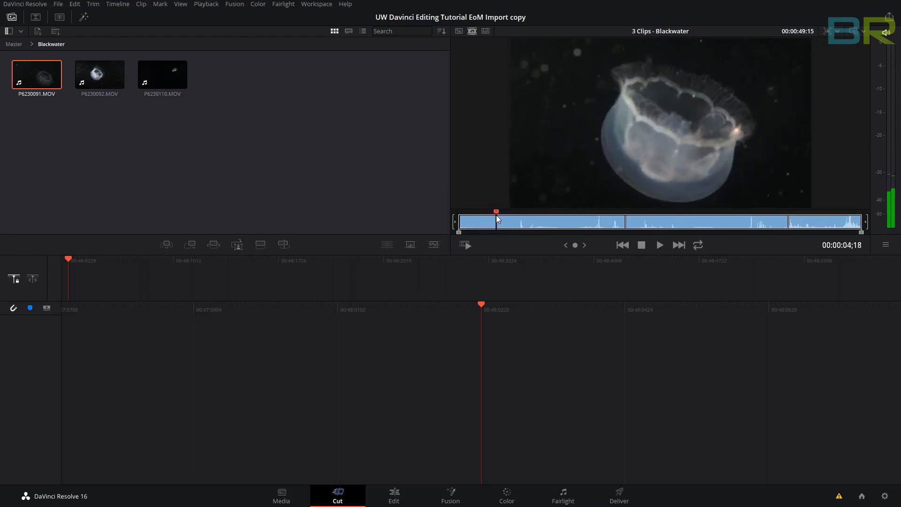
{"action": "key", "text": "space"}
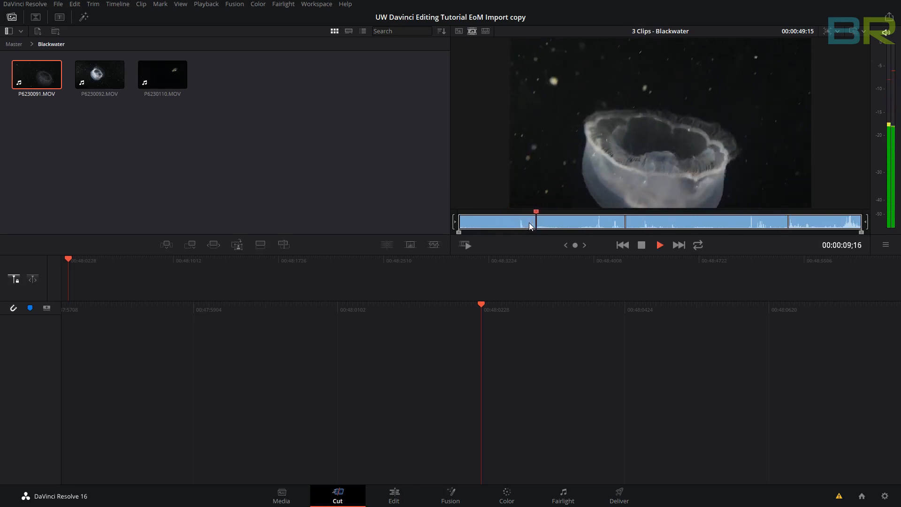
{"action": "key", "text": "space"}
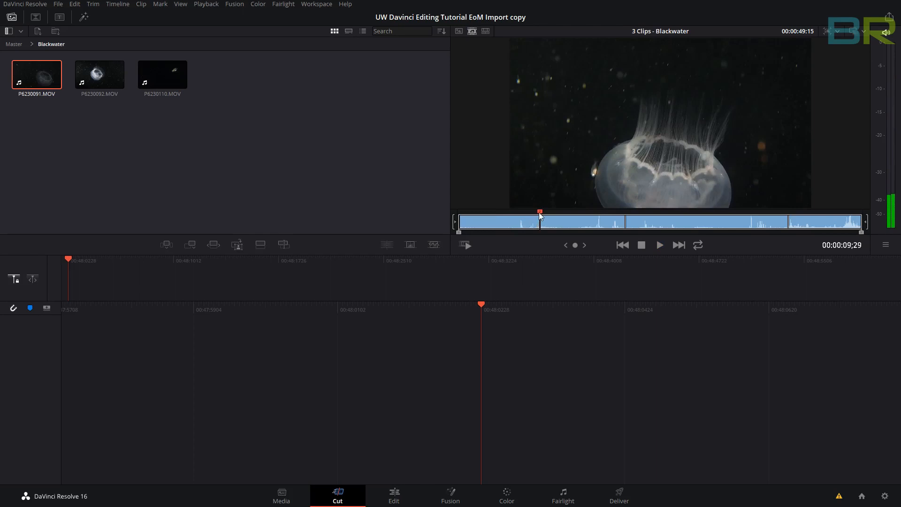
{"action": "left_click_drag", "start_coordinate": [540, 214], "coordinate": [535, 215]}
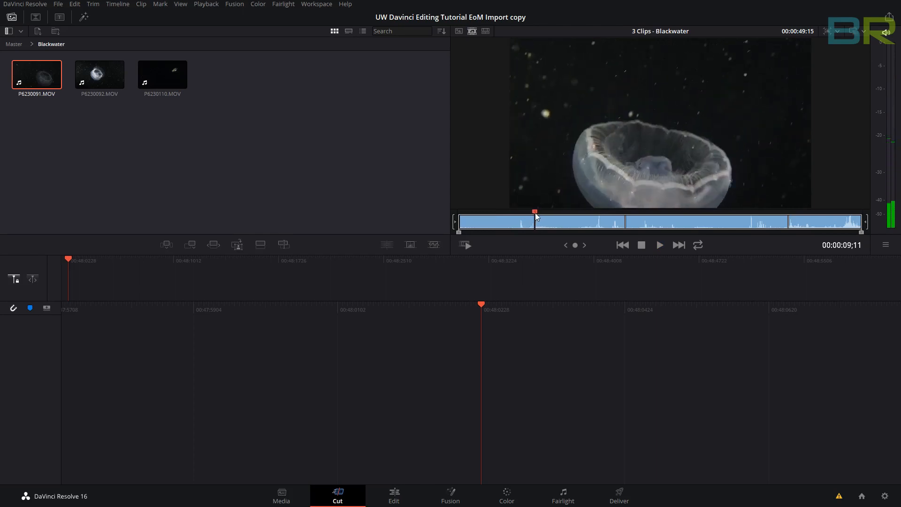
{"action": "key", "text": "Left"}
{"action": "key", "text": "Left"}
{"action": "key", "text": "Left"}
{"action": "key", "text": "Left"}
{"action": "key", "text": "Left"}
{"action": "key", "text": "Left"}
{"action": "key", "text": "Left"}
{"action": "key", "text": "Left"}
{"action": "key", "text": "Left"}
{"action": "key", "text": "Left"}
{"action": "key", "text": "Left"}
{"action": "key", "text": "Left"}
{"action": "key", "text": "Left"}
{"action": "key", "text": "Left"}
{"action": "key", "text": "Left"}
{"action": "key", "text": "Left"}
{"action": "key", "text": "Left"}
{"action": "key", "text": "Left"}
{"action": "key", "text": "Left"}
{"action": "key", "text": "Left"}
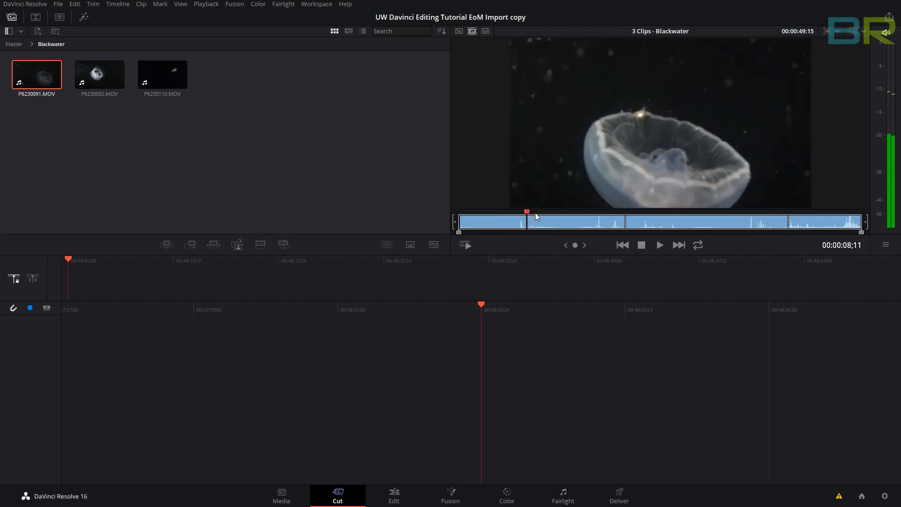
{"action": "key", "text": "Right"}
{"action": "key", "text": "Right"}
{"action": "key", "text": "Right"}
{"action": "key", "text": "Right"}
{"action": "key", "text": "Right"}
{"action": "key", "text": "Right"}
{"action": "key", "text": "Right"}
{"action": "key", "text": "Right"}
{"action": "key", "text": "Right"}
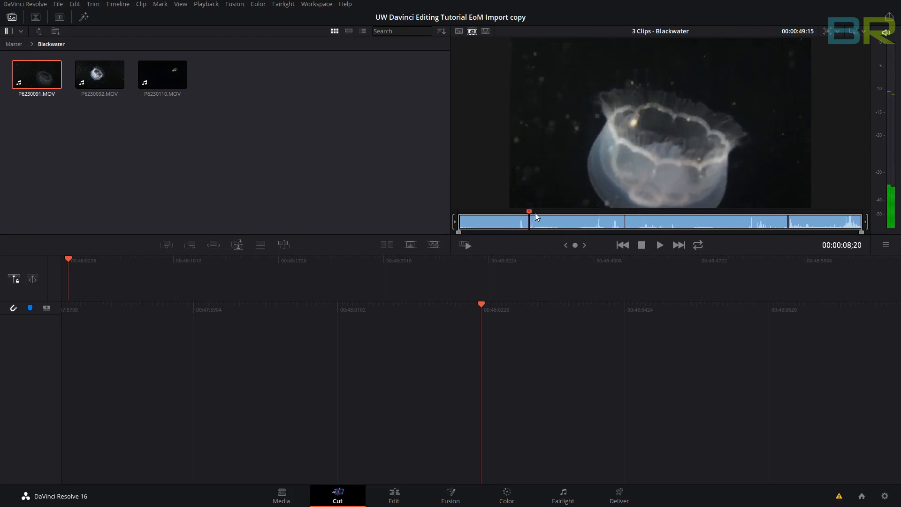
{"action": "key", "text": "Right"}
{"action": "key", "text": "Right"}
{"action": "key", "text": "Right"}
{"action": "key", "text": "Right"}
{"action": "key", "text": "Right"}
{"action": "key", "text": "Right"}
{"action": "key", "text": "Right"}
{"action": "key", "text": "Right"}
{"action": "key", "text": "Right"}
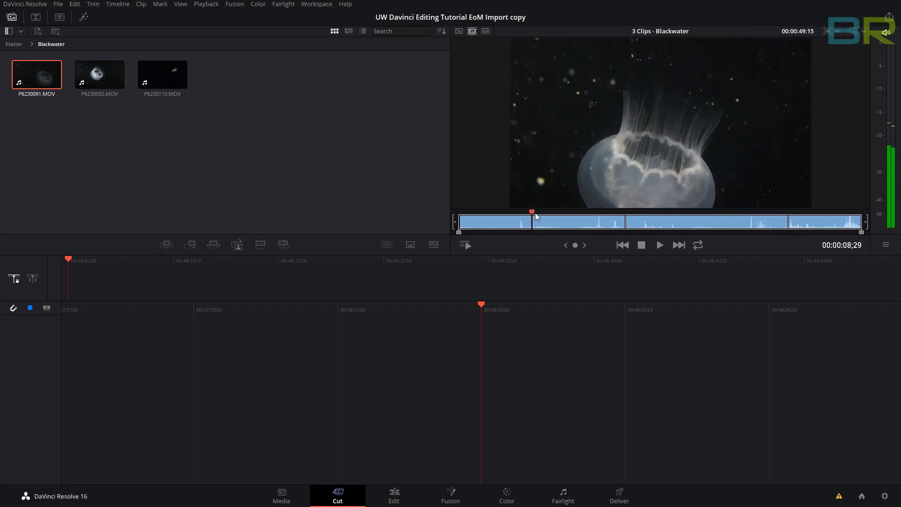
{"action": "key", "text": "Right"}
{"action": "key", "text": "Right"}
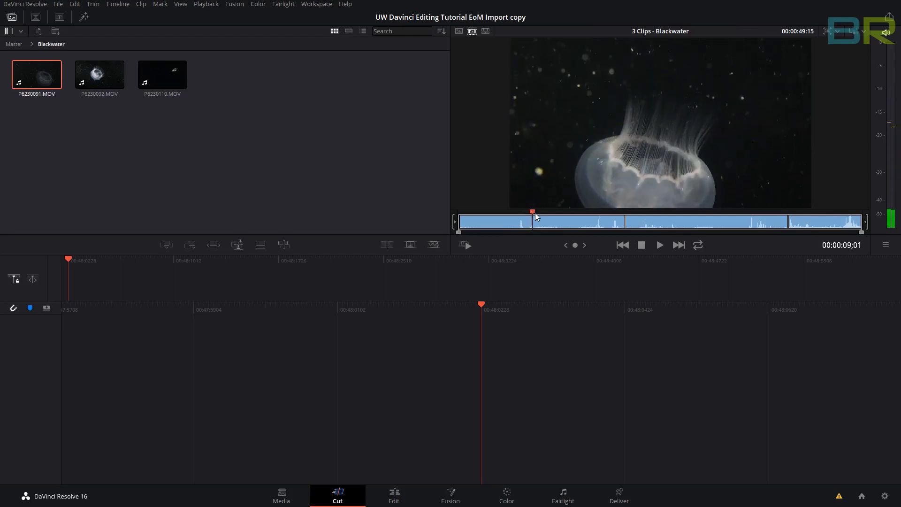
{"action": "key", "text": "Left"}
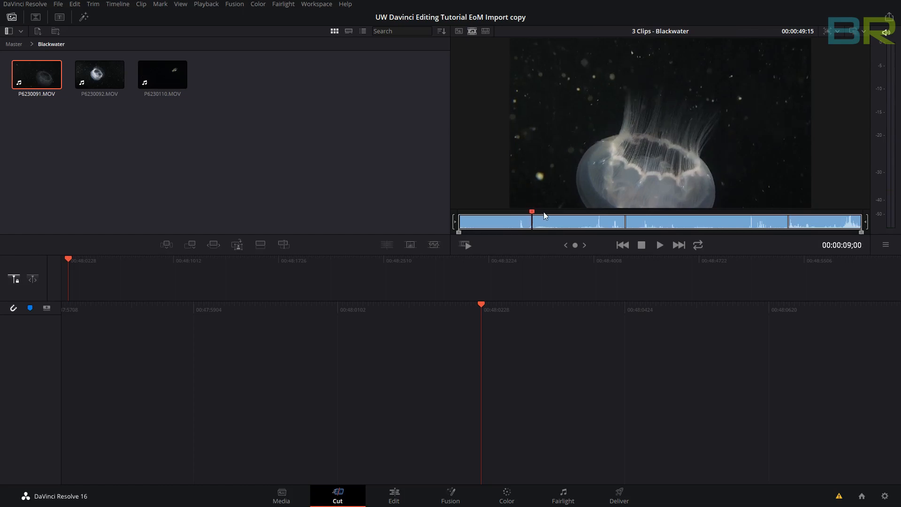
{"action": "key", "text": "i"}
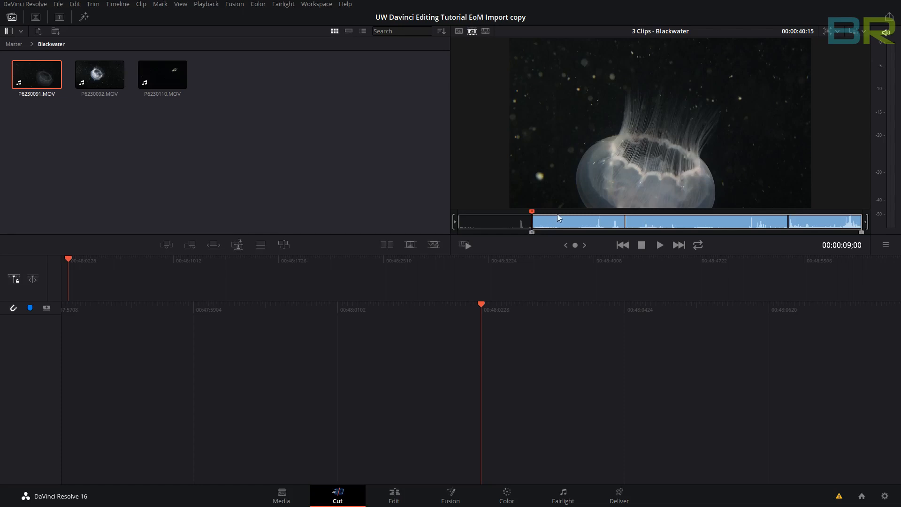
Play the clip onward from the in point and set the out point at 00:00:13;06
{"action": "key", "text": "space"}
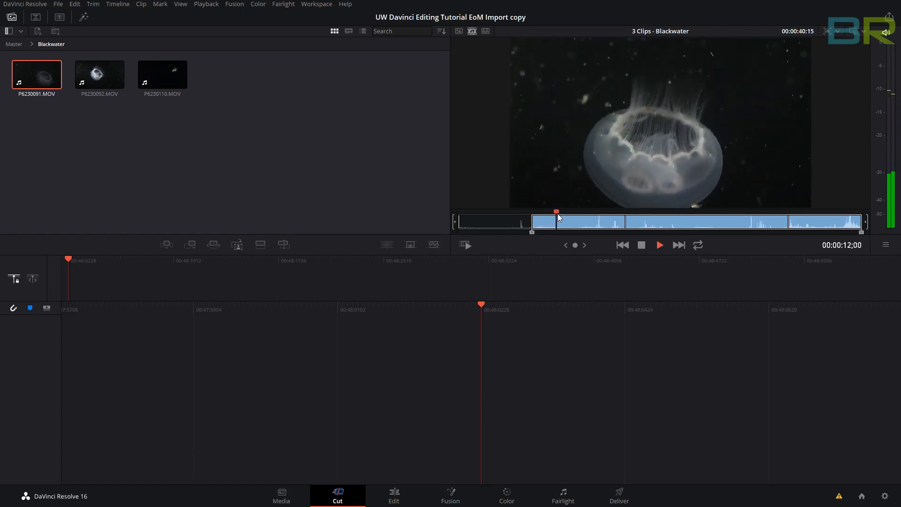
{"action": "key", "text": "space"}
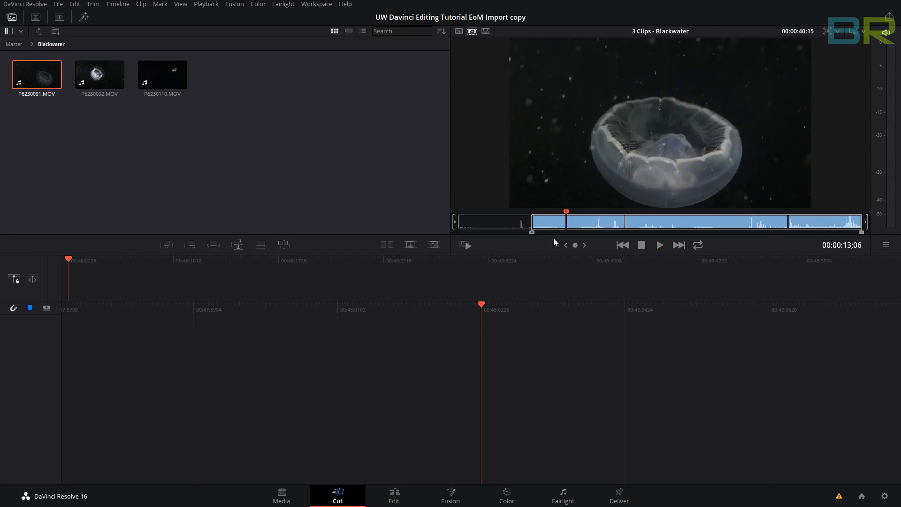
{"action": "key", "text": "o"}
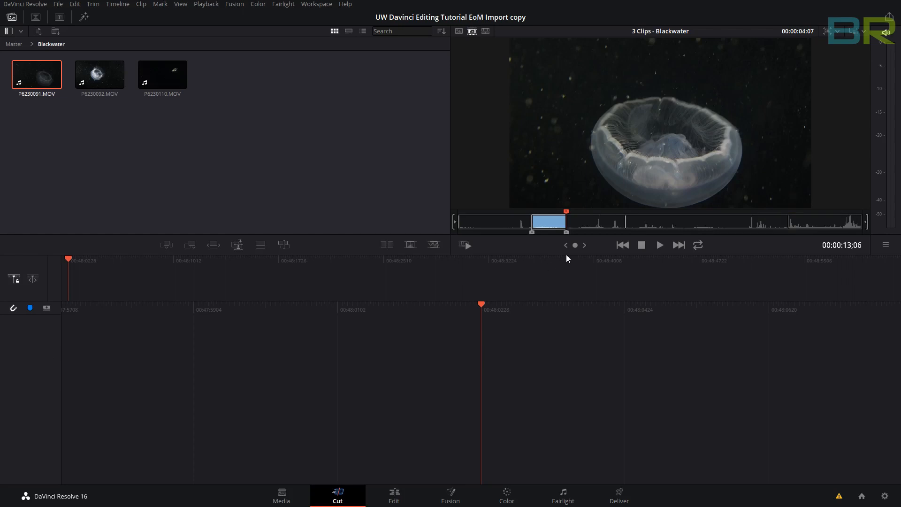
Append the marked jellyfish range to a new timeline and rename that timeline as Our Video
{"action": "left_click", "coordinate": [197, 246]}
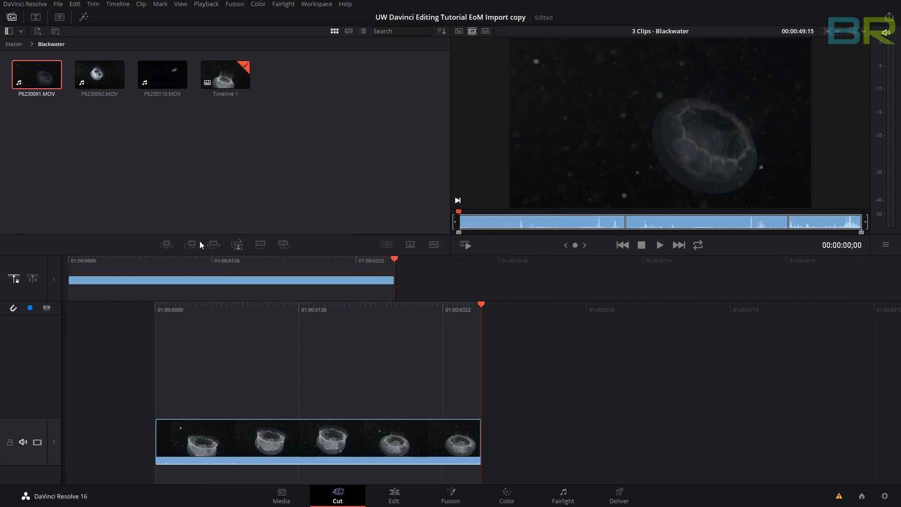
{"action": "double_click", "coordinate": [232, 94]}
{"action": "type", "text": "Our Video"}
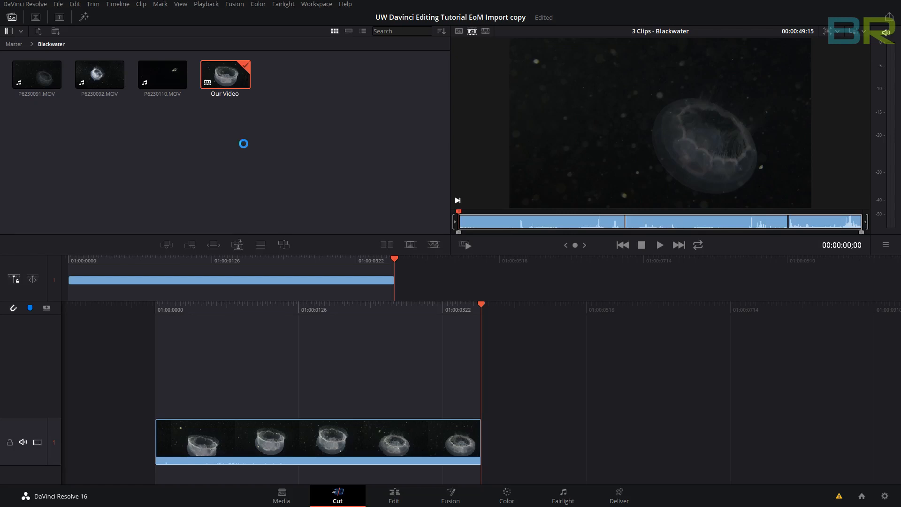
Scrub the source tape into the second jellyfish clip and set the in point at 00:00:24;19
{"action": "key", "text": "Return"}
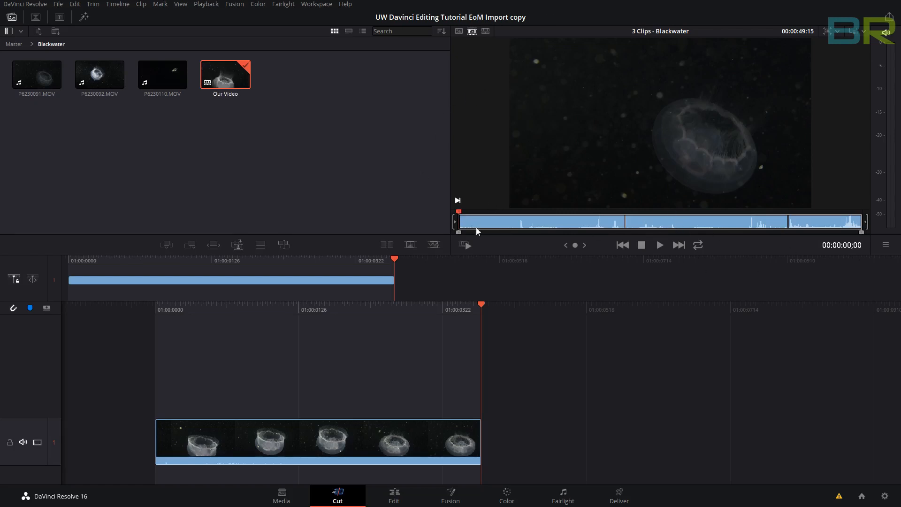
{"action": "left_click_drag", "start_coordinate": [458, 214], "coordinate": [610, 224]}
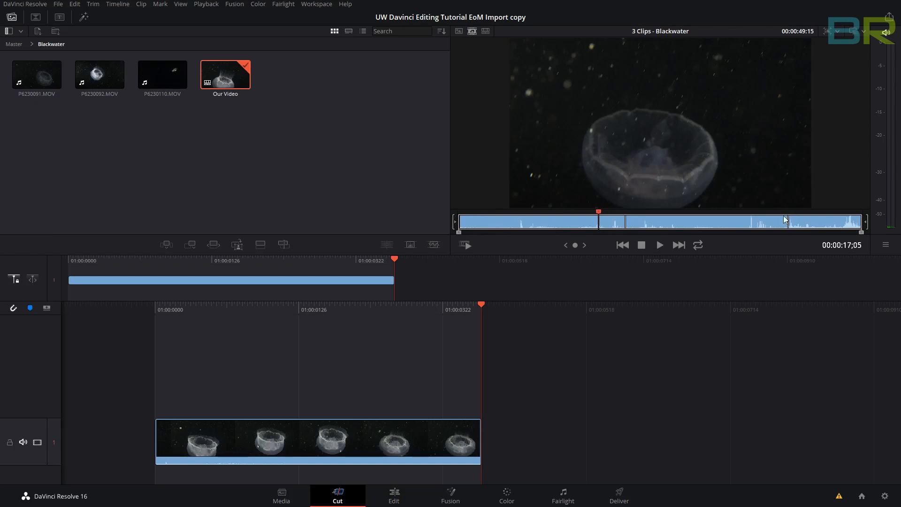
{"action": "left_click_drag", "start_coordinate": [599, 212], "coordinate": [659, 215]}
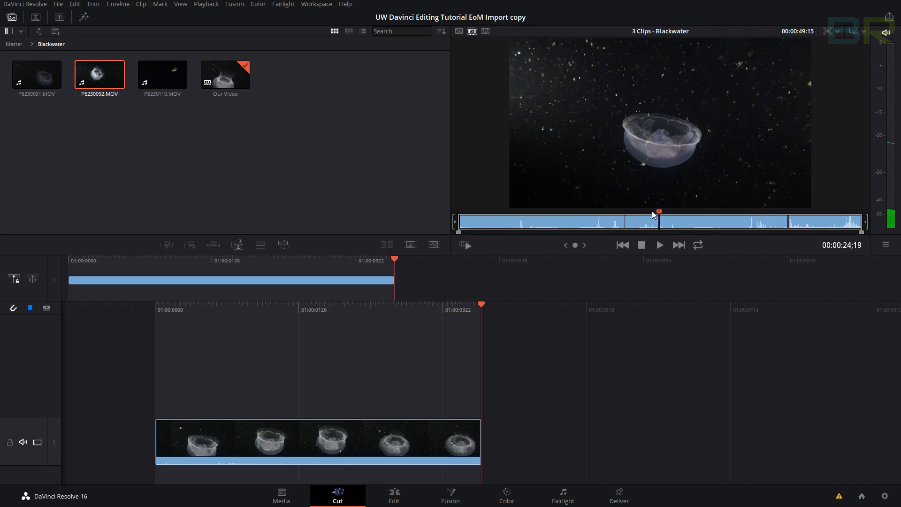
{"action": "key", "text": "i"}
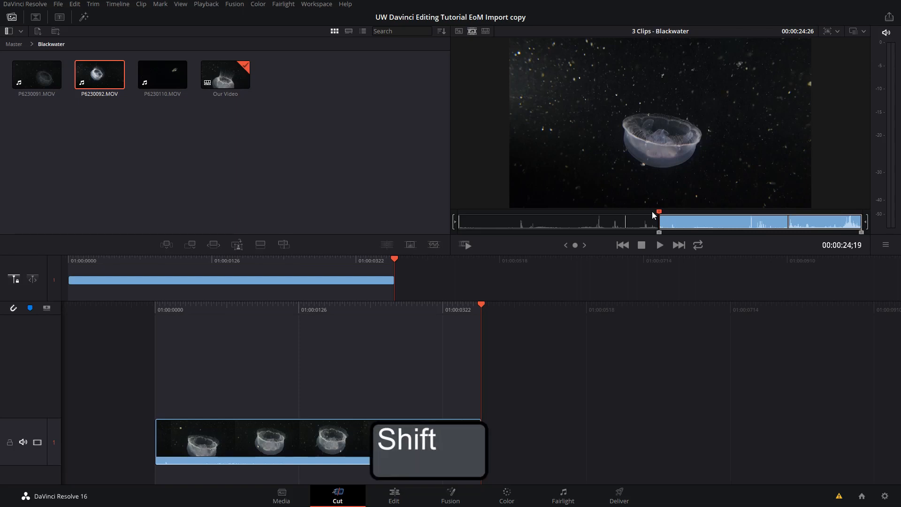
Advance four seconds, set the out point at 00:00:28;19 and append the marked jellyfish range to the timeline
{"action": "key", "text": "shift+Right"}
{"action": "key", "text": "shift+Right"}
{"action": "key", "text": "shift+Right"}
{"action": "key", "text": "shift+Right"}
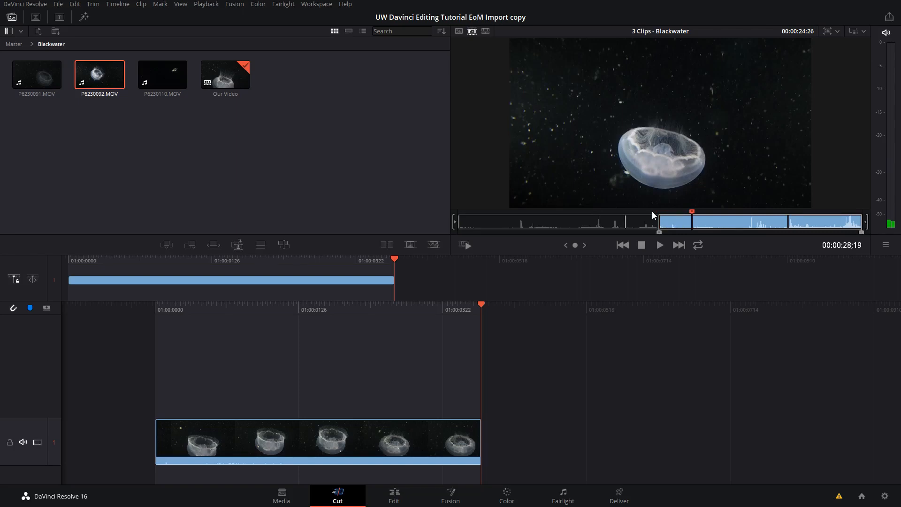
{"action": "key", "text": "o"}
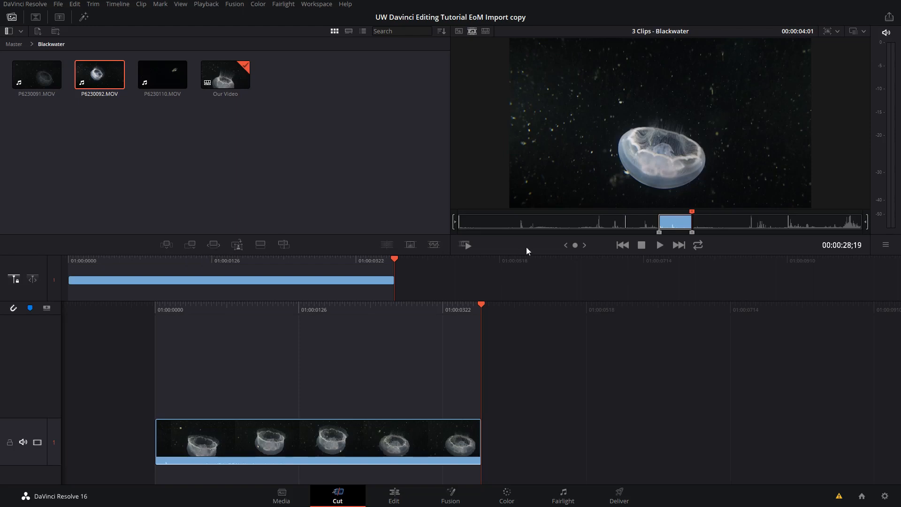
{"action": "key", "text": "shift+F12"}
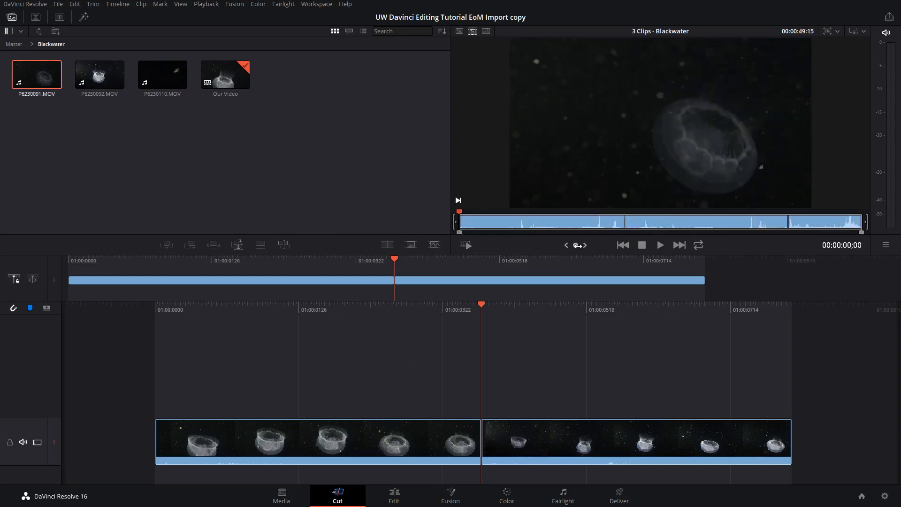
Scrub the source tape to the squid clip P6230110.MOV, fine-tune by frames and set the in point at 00:00:41;15
{"action": "left_click_drag", "start_coordinate": [460, 217], "coordinate": [794, 225]}
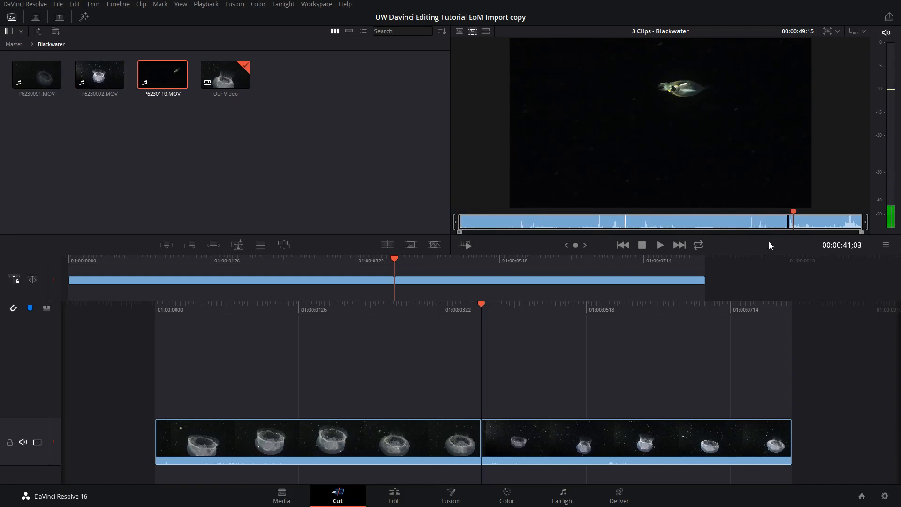
{"action": "key", "text": "Right"}
{"action": "key", "text": "Right"}
{"action": "key", "text": "Right"}
{"action": "key", "text": "Right"}
{"action": "key", "text": "Right"}
{"action": "key", "text": "Right"}
{"action": "key", "text": "Right"}
{"action": "key", "text": "Right"}
{"action": "key", "text": "Right"}
{"action": "key", "text": "Right"}
{"action": "key", "text": "Right"}
{"action": "key", "text": "Right"}
{"action": "key", "text": "Right"}
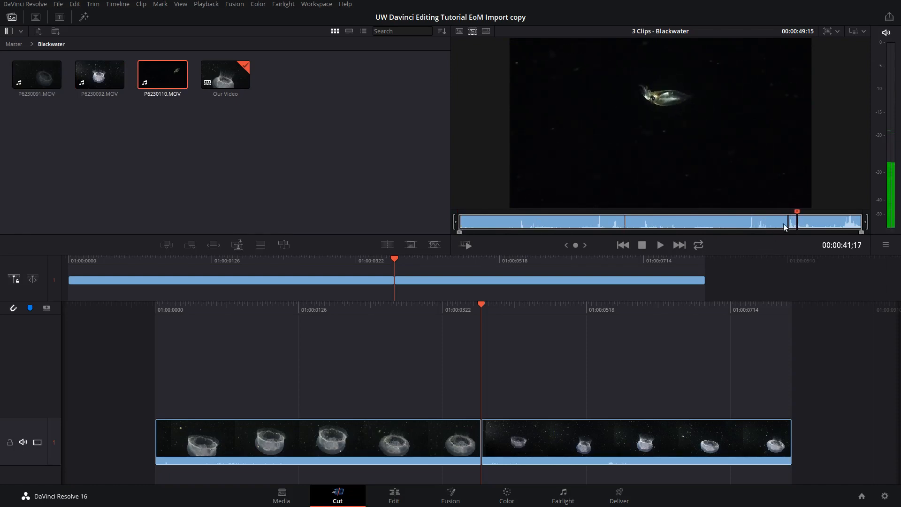
{"action": "key", "text": "Left"}
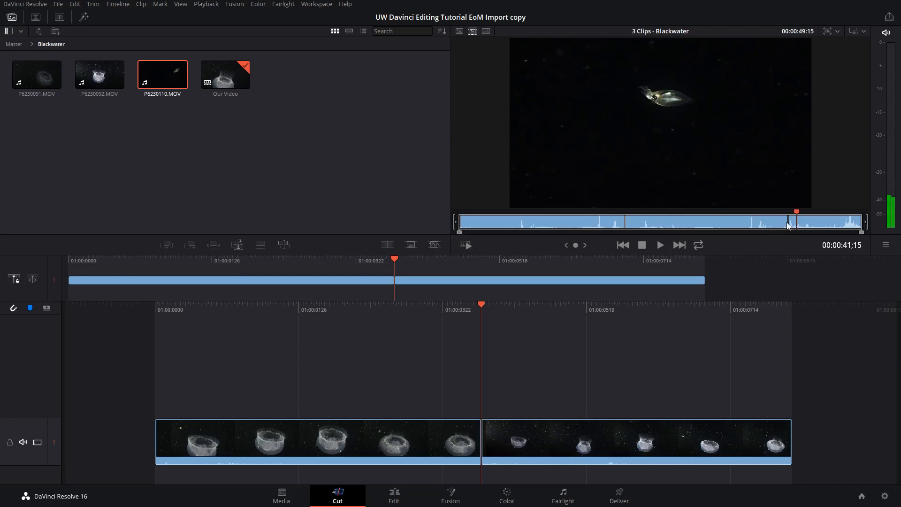
{"action": "key", "text": "i"}
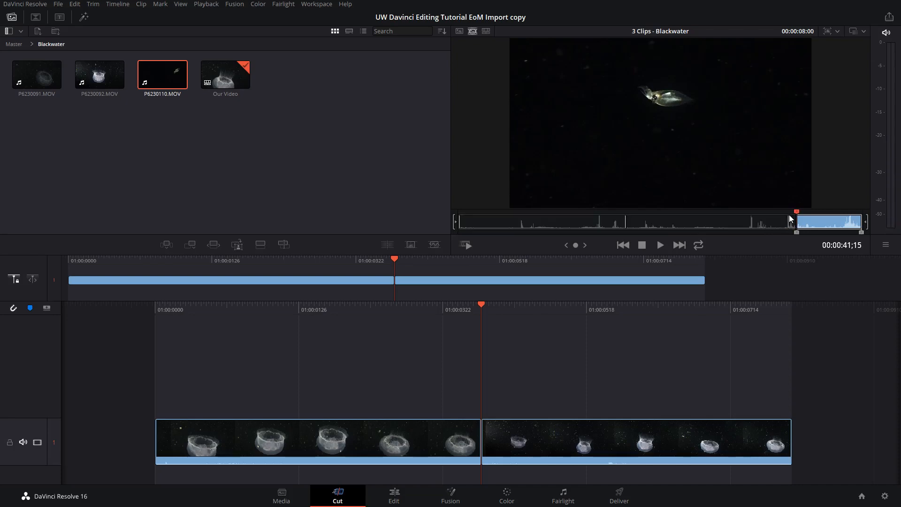
Set the squid clip's out point at 00:00:45;01, stepping back by frames after playback, and append the range to the timeline
{"action": "key", "text": "space"}
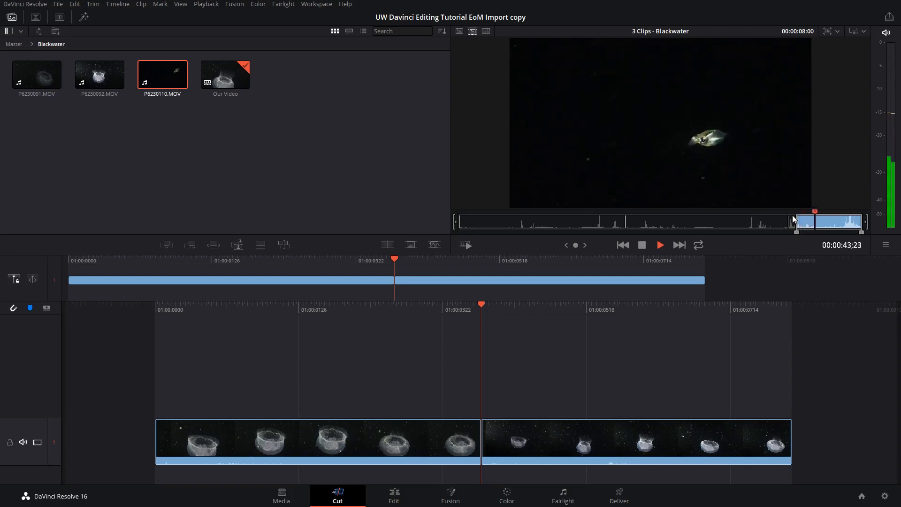
{"action": "key", "text": "space"}
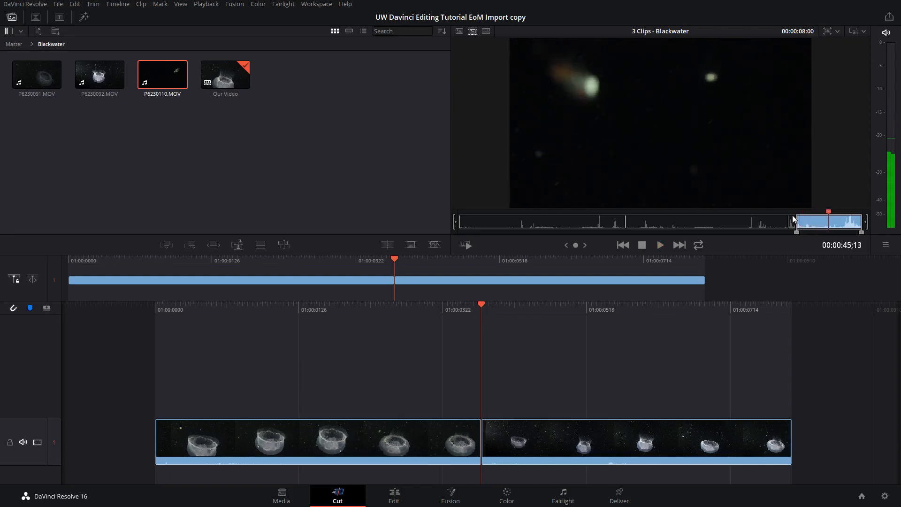
{"action": "key", "text": "Left"}
{"action": "key", "text": "Left"}
{"action": "key", "text": "Left"}
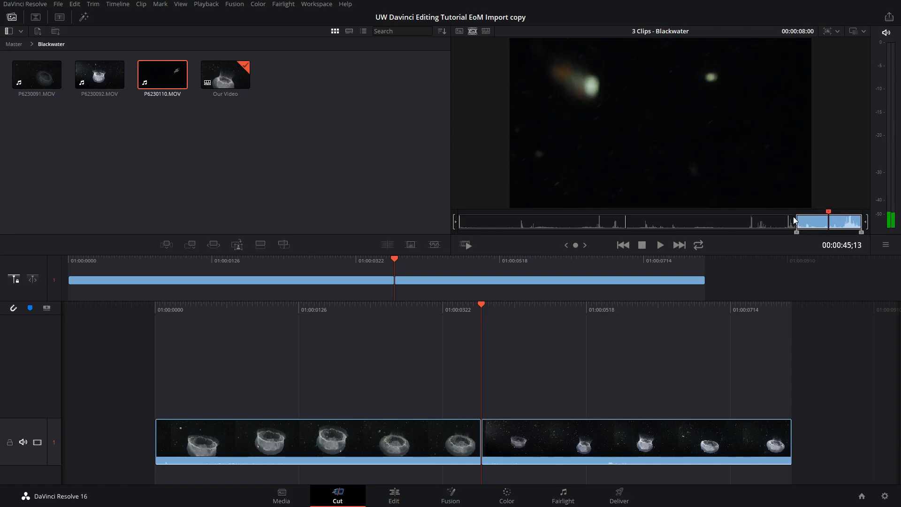
{"action": "key", "text": "Left"}
{"action": "key", "text": "Left"}
{"action": "key", "text": "Left"}
{"action": "key", "text": "Left"}
{"action": "key", "text": "Left"}
{"action": "key", "text": "Left"}
{"action": "key", "text": "Left"}
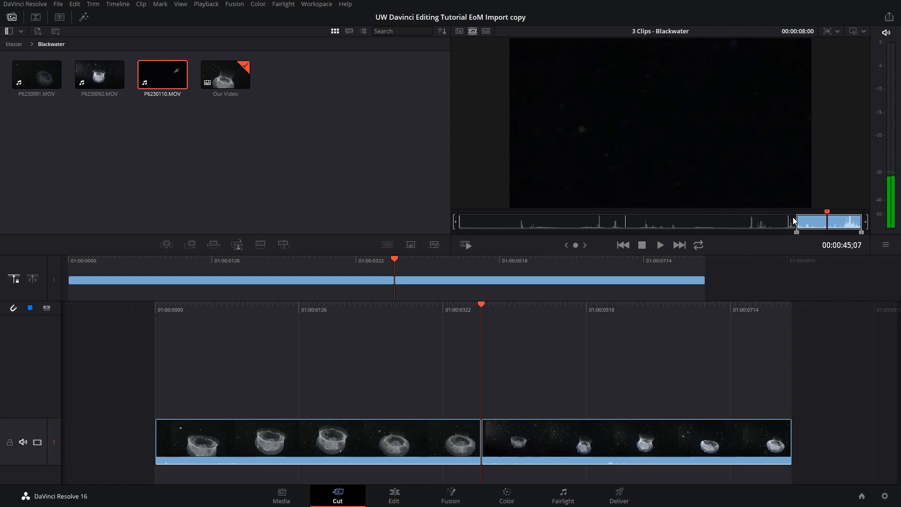
{"action": "key", "text": "Left"}
{"action": "key", "text": "Left"}
{"action": "key", "text": "Left"}
{"action": "key", "text": "Left"}
{"action": "key", "text": "Left"}
{"action": "key", "text": "Left"}
{"action": "key", "text": "Left"}
{"action": "key", "text": "Right"}
{"action": "key", "text": "Right"}
{"action": "key", "text": "Right"}
{"action": "key", "text": "Right"}
{"action": "key", "text": "Right"}
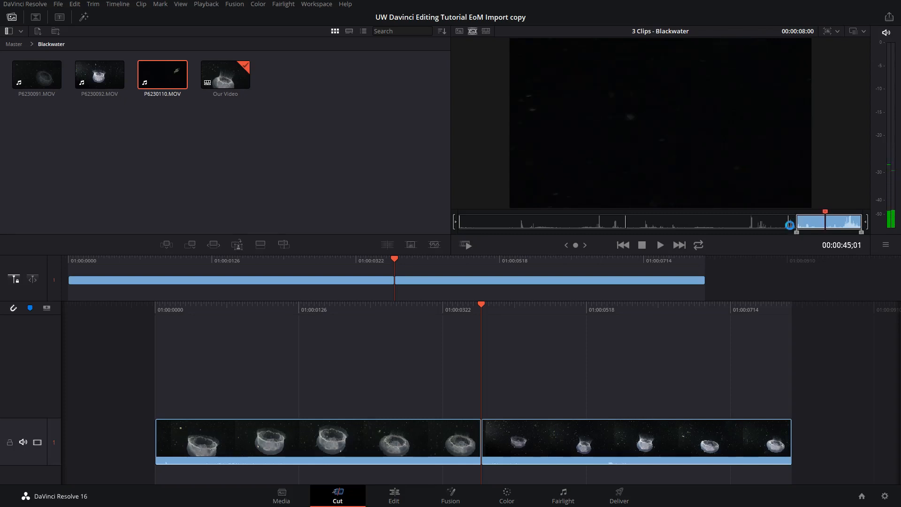
{"action": "key", "text": "o"}
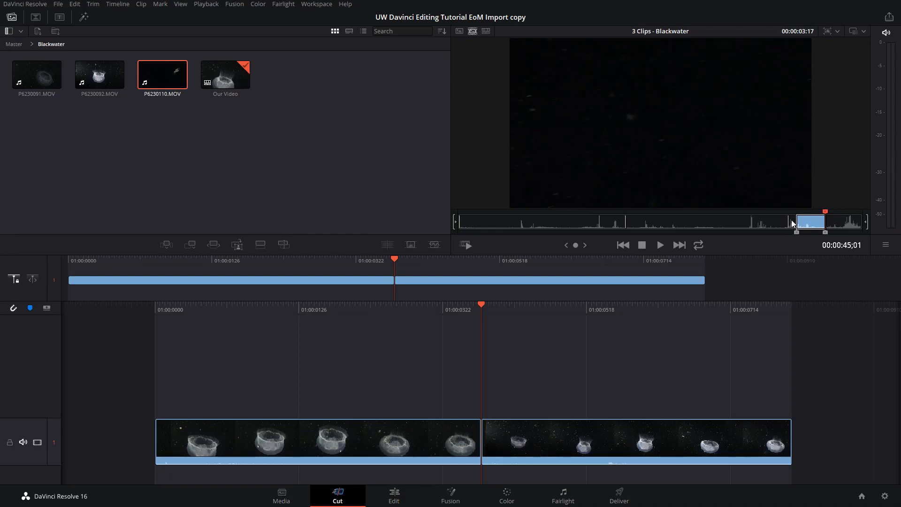
{"action": "key", "text": "shift+F12"}
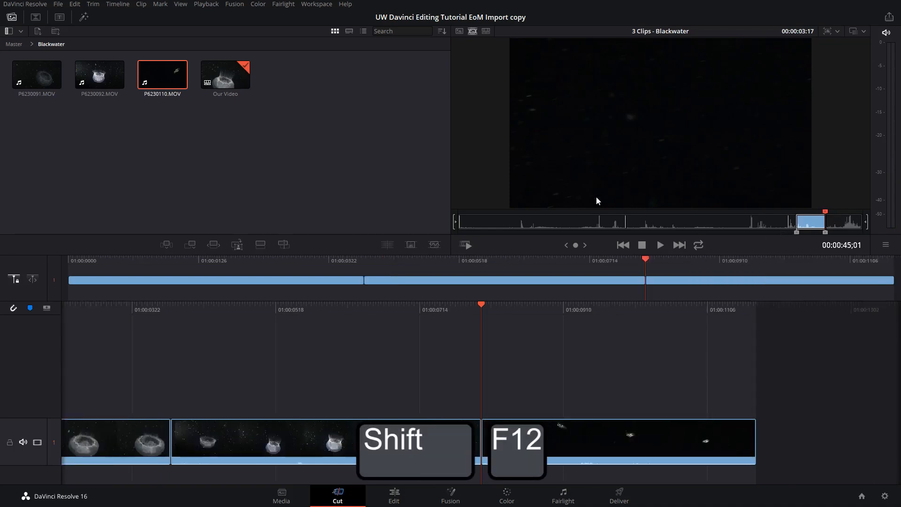
From the Day Dives bin, mark a range of P7200608_0027 ending at 00:00:08;12 and append it to the timeline
{"action": "left_click", "coordinate": [14, 47]}
{"action": "double_click", "coordinate": [102, 75]}
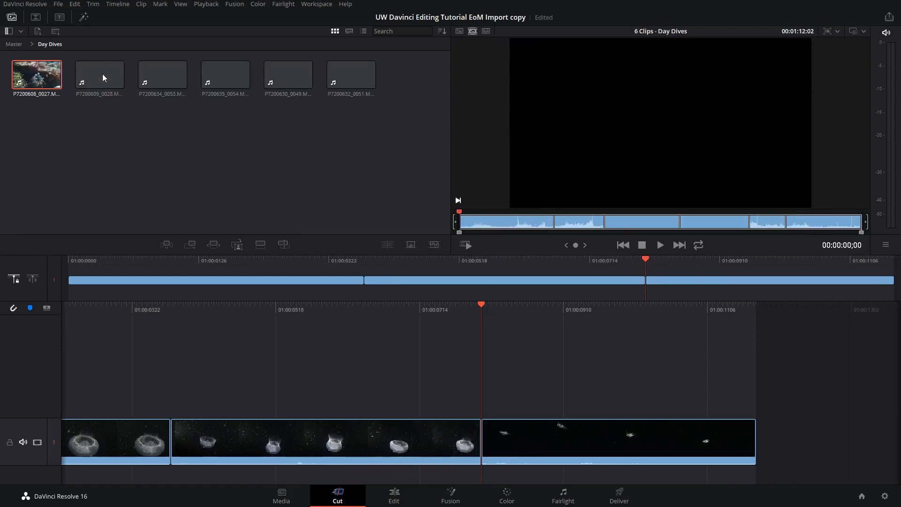
{"action": "key", "text": "space"}
{"action": "key", "text": "i"}
{"action": "key", "text": "o"}
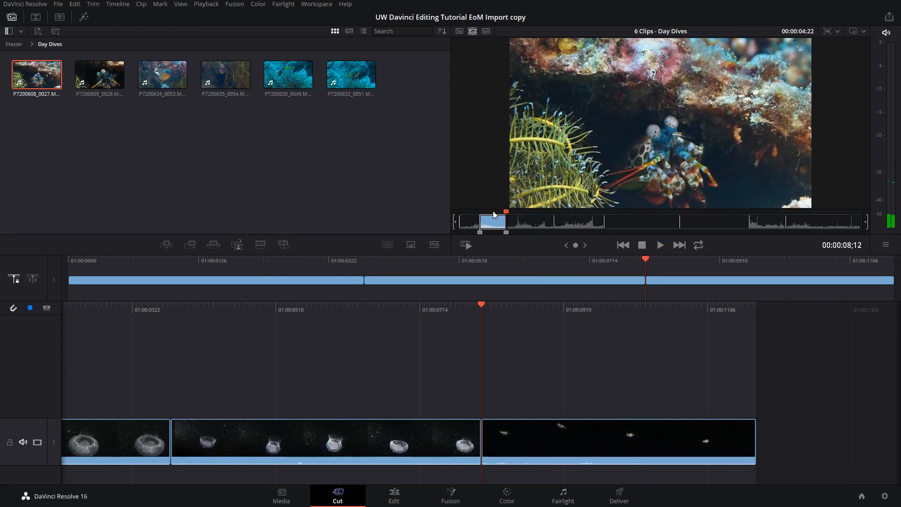
{"action": "key", "text": "shift+F12"}
Mark a range in the second mantis shrimp clip, P7200609_0028, and append it to the timeline
{"action": "left_click", "coordinate": [573, 221]}
{"action": "key", "text": "space"}
{"action": "left_click", "coordinate": [560, 222]}
{"action": "key", "text": "i"}
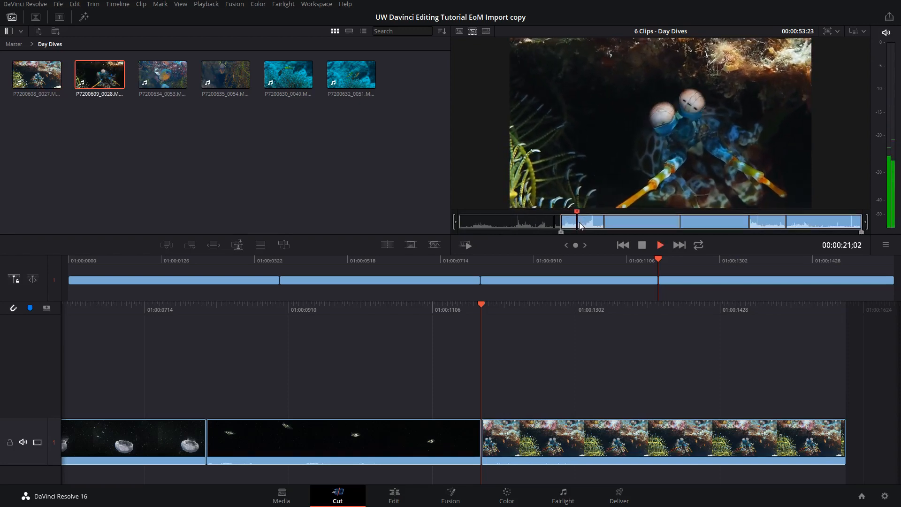
{"action": "key", "text": "o"}
{"action": "key", "text": "shift+F12"}
Mark a range in the third Day Dives clip, P7200634_0053, and append it to the timeline
{"action": "left_click_drag", "start_coordinate": [582, 212], "coordinate": [822, 220]}
{"action": "key", "text": "i"}
{"action": "key", "text": "i"}
{"action": "key", "text": "space"}
{"action": "key", "text": "o"}
{"action": "key", "text": "shift+F12"}
Mark a range in the fourth Day Dives clip, P7200635_0054, and append it to the timeline
{"action": "key", "text": "i"}
{"action": "key", "text": "space"}
{"action": "key", "text": "i"}
{"action": "key", "text": "o"}
{"action": "key", "text": "shift+F12"}
Mark a range in the blue reef clip P7200630_0049 and append it to the timeline
{"action": "key", "text": "i"}
{"action": "key", "text": "space"}
{"action": "key", "text": "i"}
{"action": "key", "text": "o"}
{"action": "key", "text": "shift+F12"}
Mark a range in the last Day Dives clip, P7200632_0051, and append it to the timeline
{"action": "key", "text": "i"}
{"action": "key", "text": "space"}
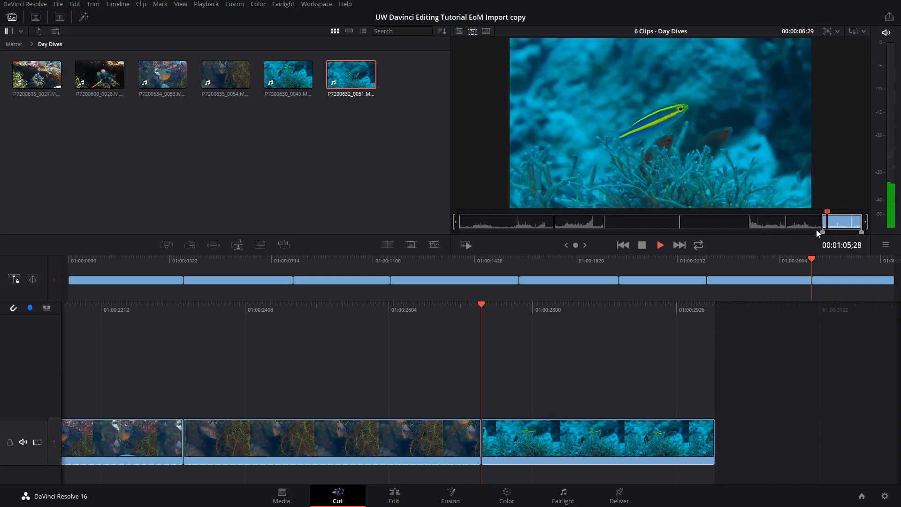
{"action": "key", "text": "o"}
{"action": "key", "text": "shift+F12"}
Scrub through the assembled timeline, return the playhead to the start and play back the opening jellyfish clip
{"action": "left_click_drag", "start_coordinate": [485, 304], "coordinate": [809, 312]}
{"action": "left_click_drag", "start_coordinate": [463, 302], "coordinate": [495, 322]}
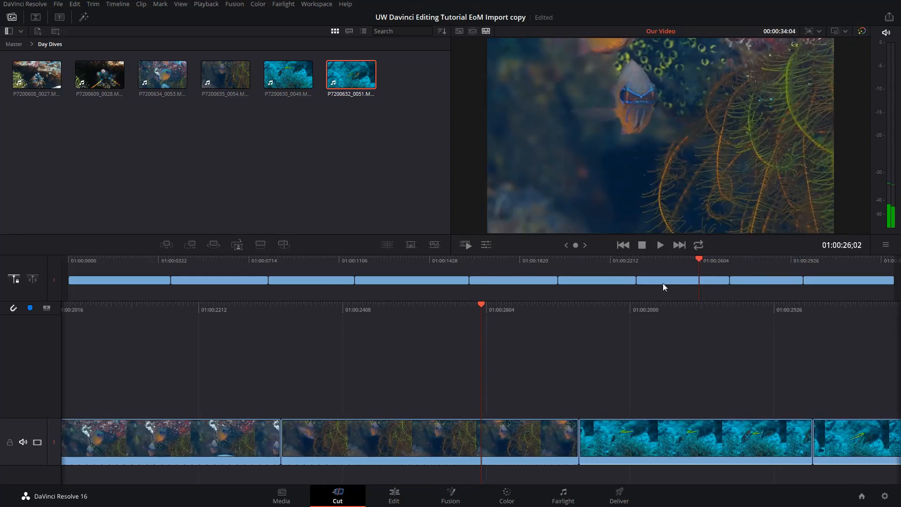
{"action": "left_click", "coordinate": [97, 261]}
{"action": "left_click_drag", "start_coordinate": [97, 260], "coordinate": [58, 264]}
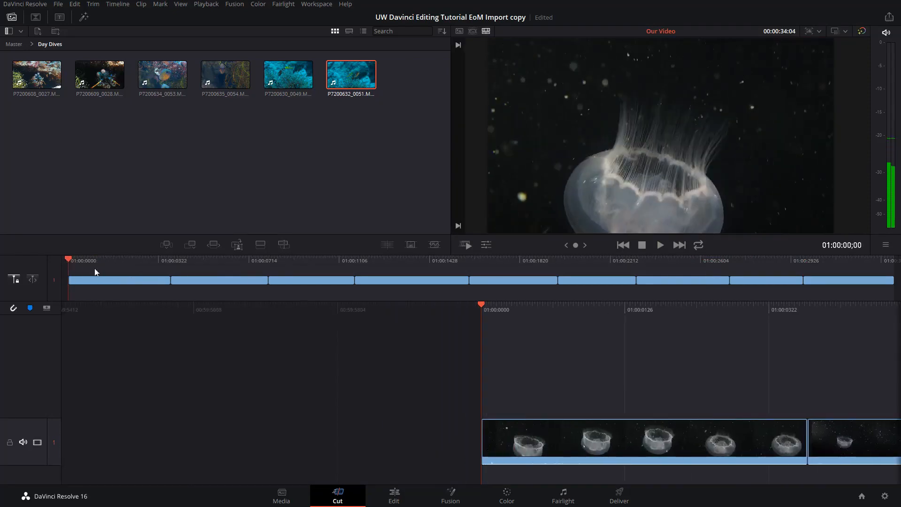
{"action": "key", "text": "space"}
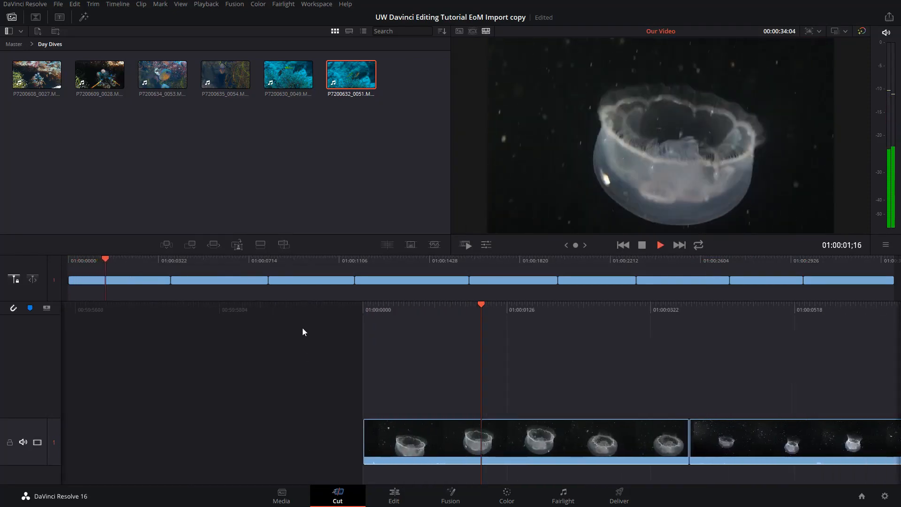
{"action": "key", "text": "space"}
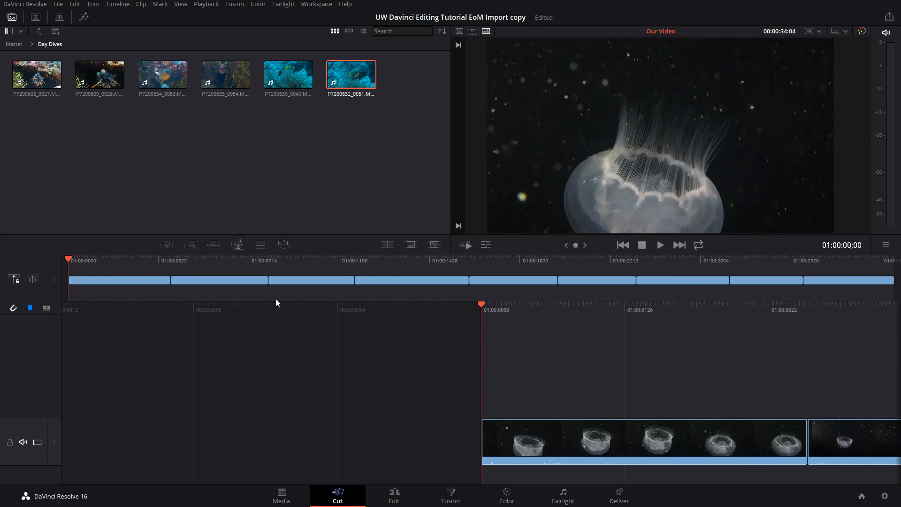
Scrub the timeline to the beginning of the squid clip and finely adjust the playhead to 01:00:08;12
{"action": "left_click_drag", "start_coordinate": [70, 263], "coordinate": [273, 266]}
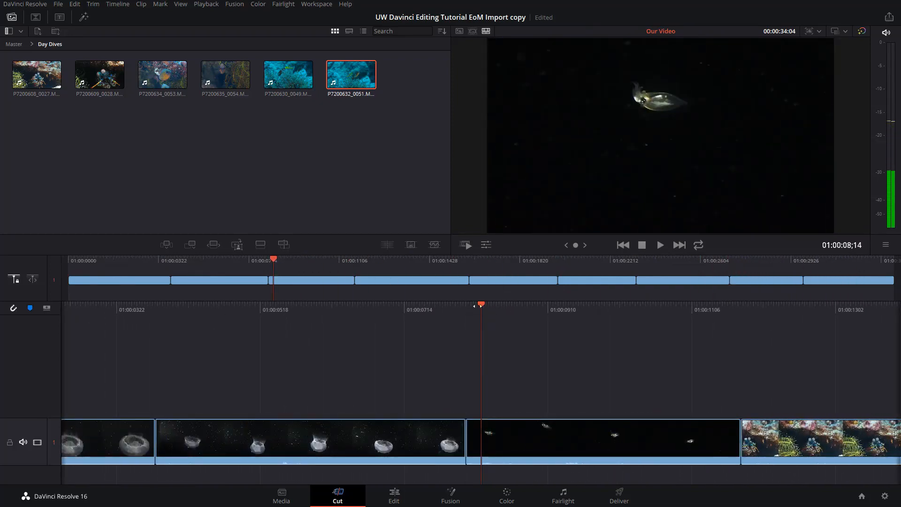
{"action": "left_click_drag", "start_coordinate": [479, 306], "coordinate": [497, 313]}
{"action": "left_click_drag", "start_coordinate": [468, 307], "coordinate": [401, 346]}
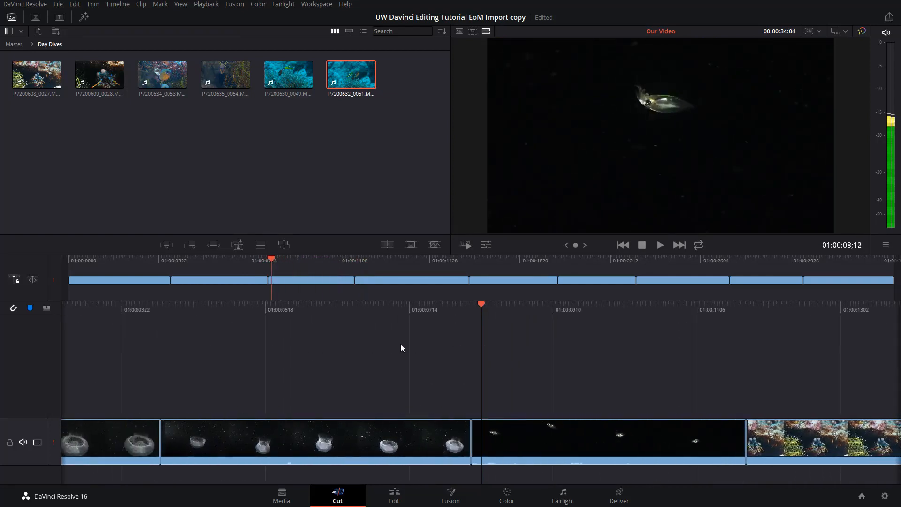